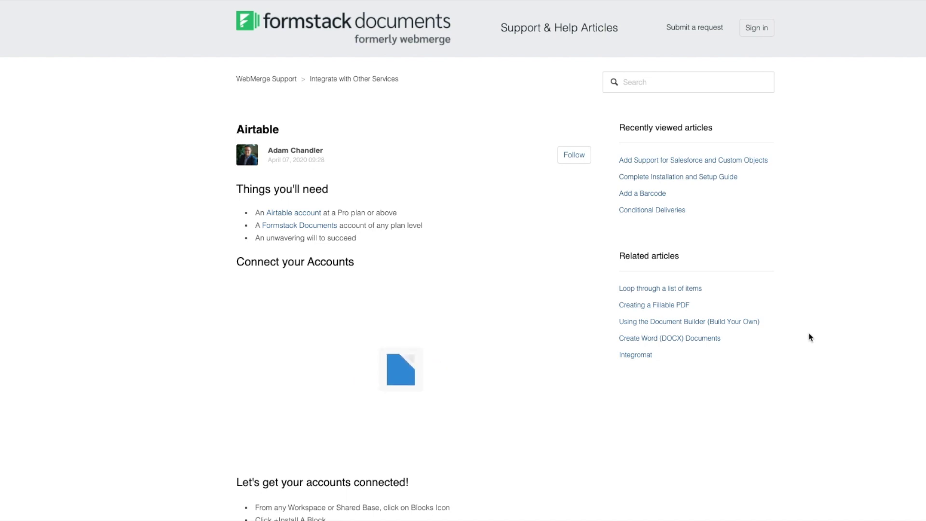
pyautogui.scroll(-3, 810, 340)
pyautogui.scroll(-3, 810, 338)
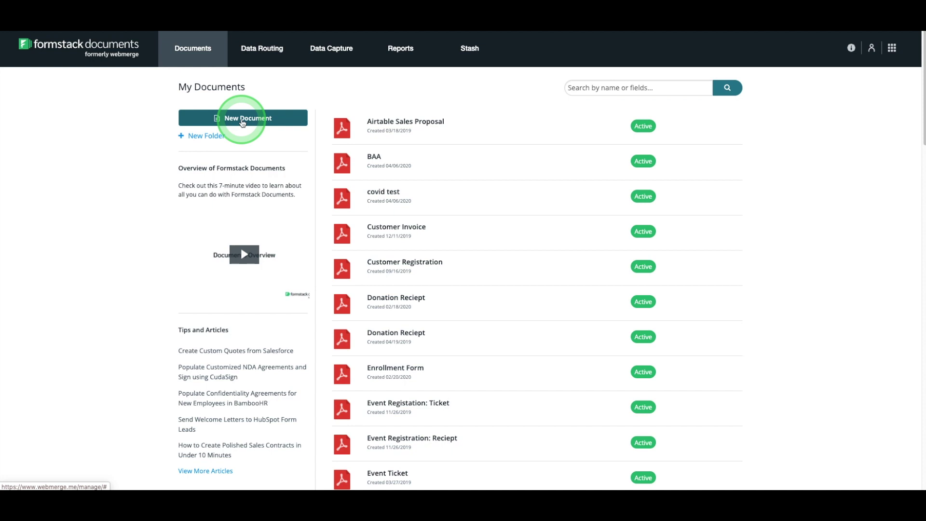
# Step: Create a new 'Sales Quote' document built from scratch
pyautogui.click(243, 123)
pyautogui.click(279, 194)
pyautogui.write('Sl')
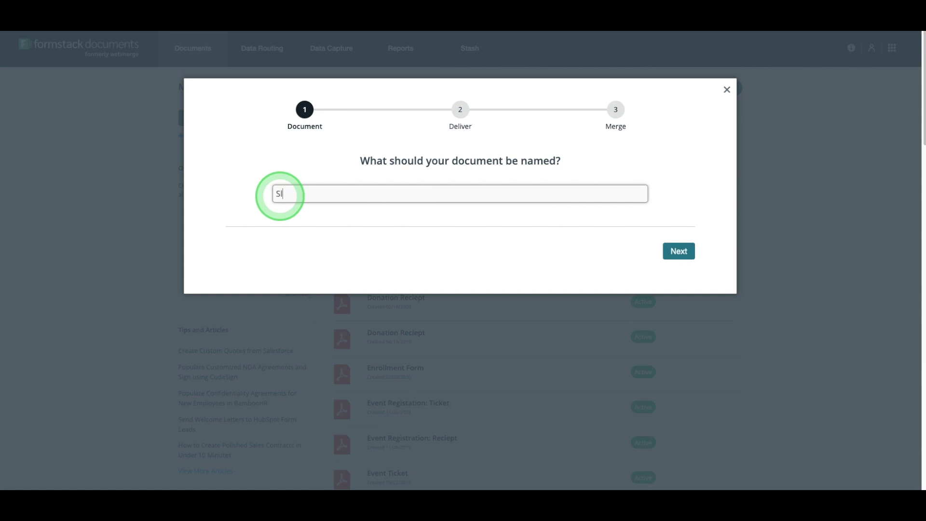
pyautogui.click(679, 250)
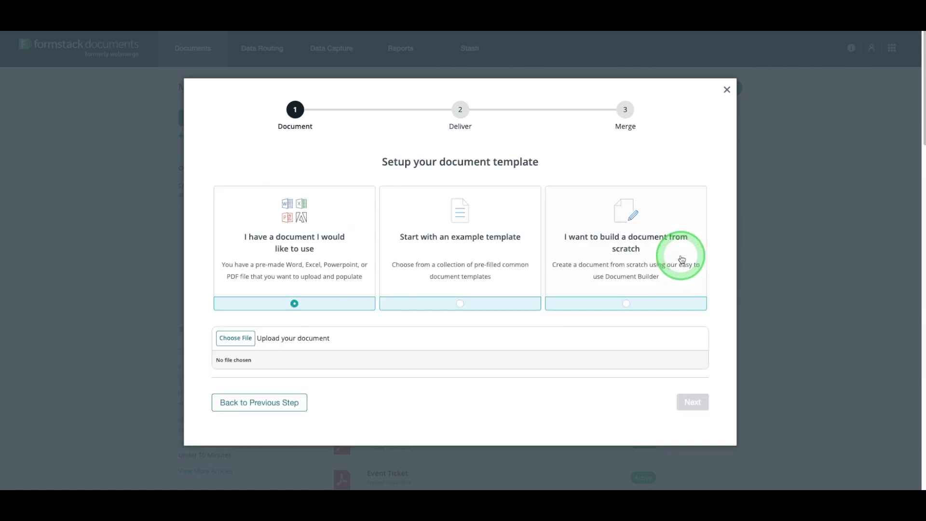
pyautogui.click(679, 260)
pyautogui.click(690, 361)
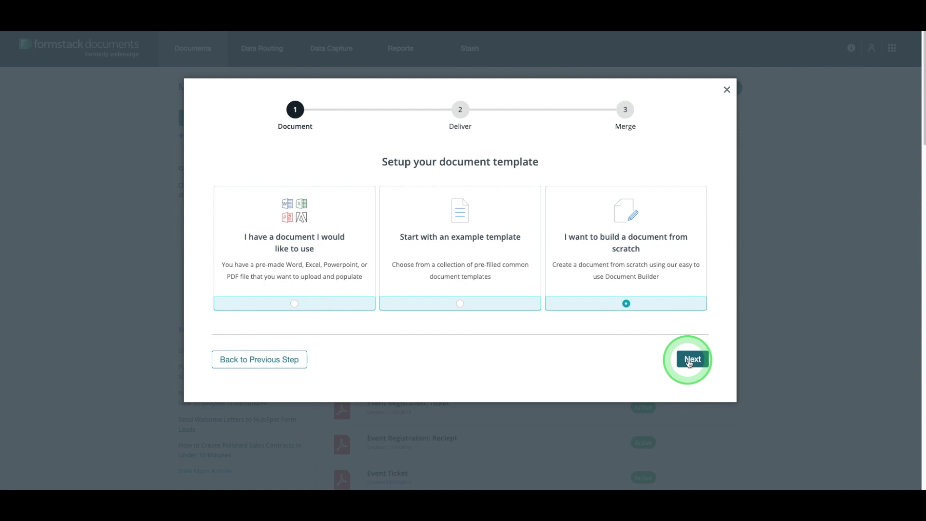
# Step: Set the document's delivery to Stash plus Other 3rd Party Delivery
pyautogui.click(693, 364)
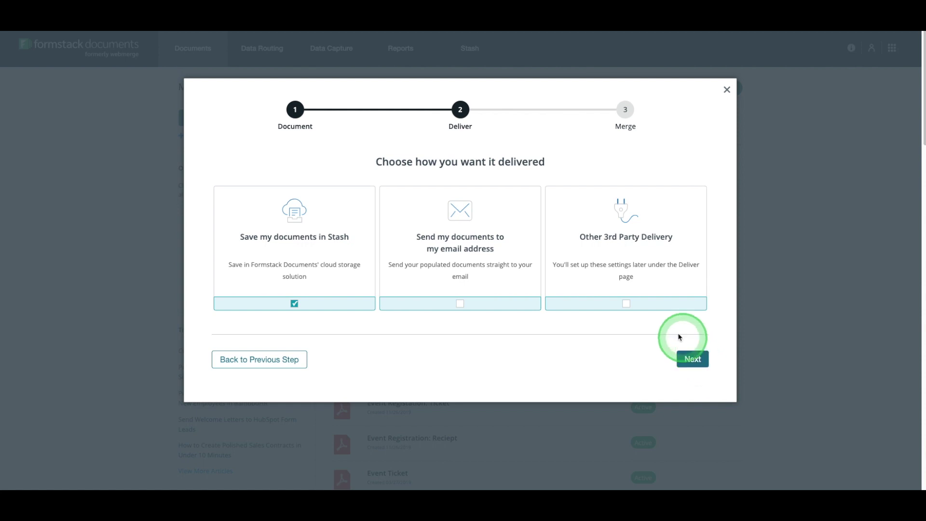
pyautogui.click(626, 304)
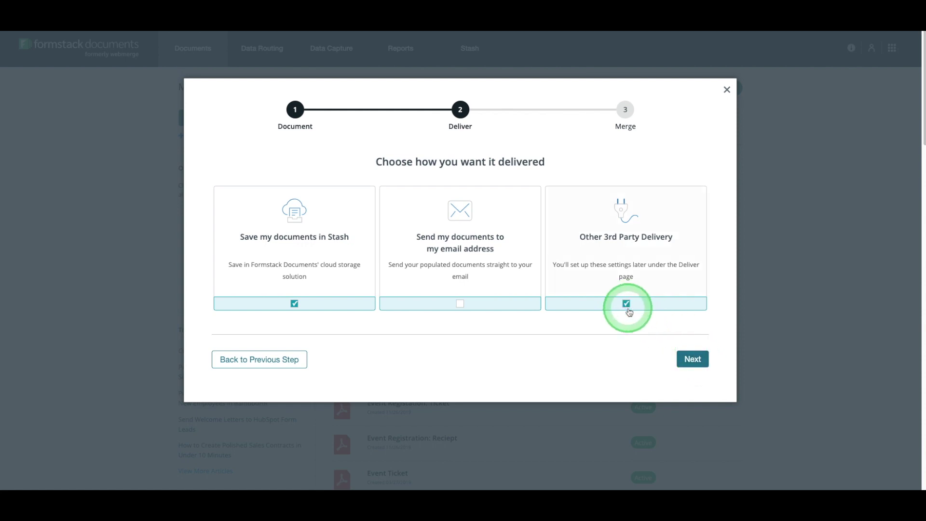
pyautogui.click(692, 360)
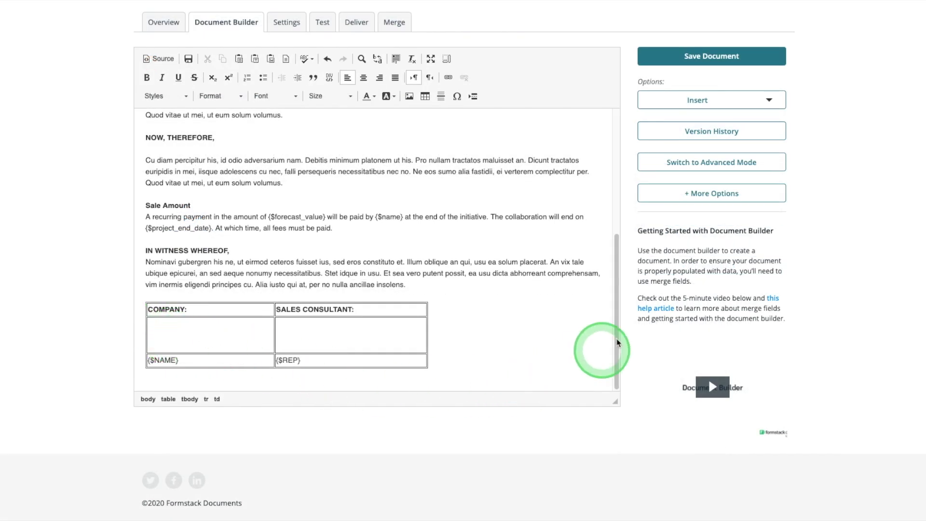
# Step: Insert Formstack Sign e-signature tags into the agreement's signature row
pyautogui.click(724, 104)
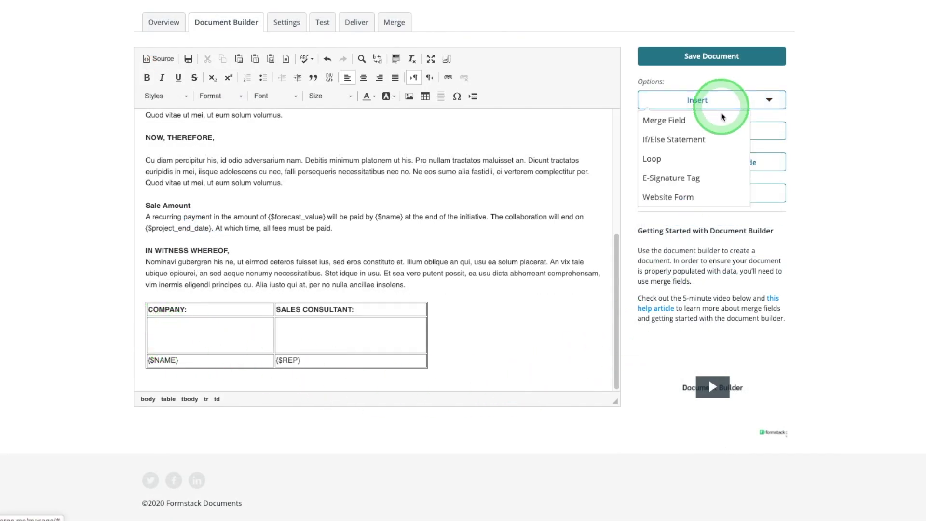
pyautogui.click(725, 183)
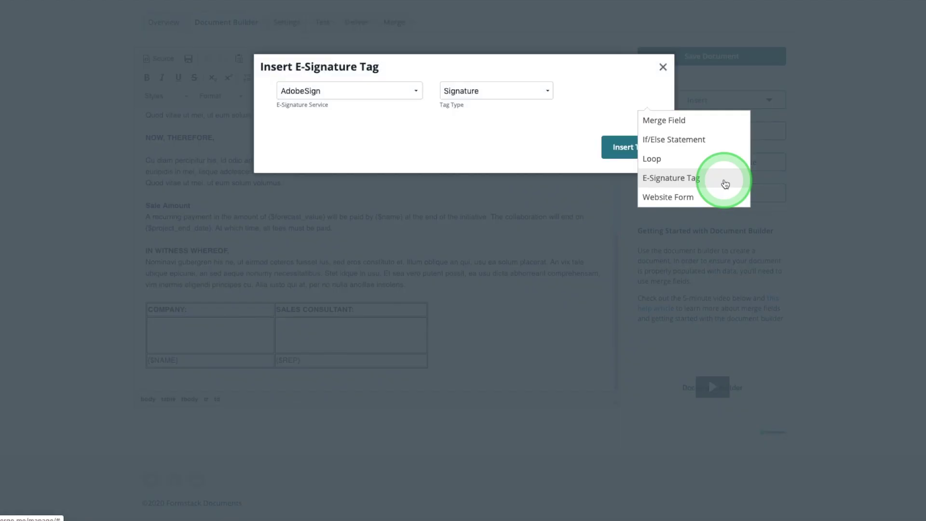
pyautogui.click(402, 93)
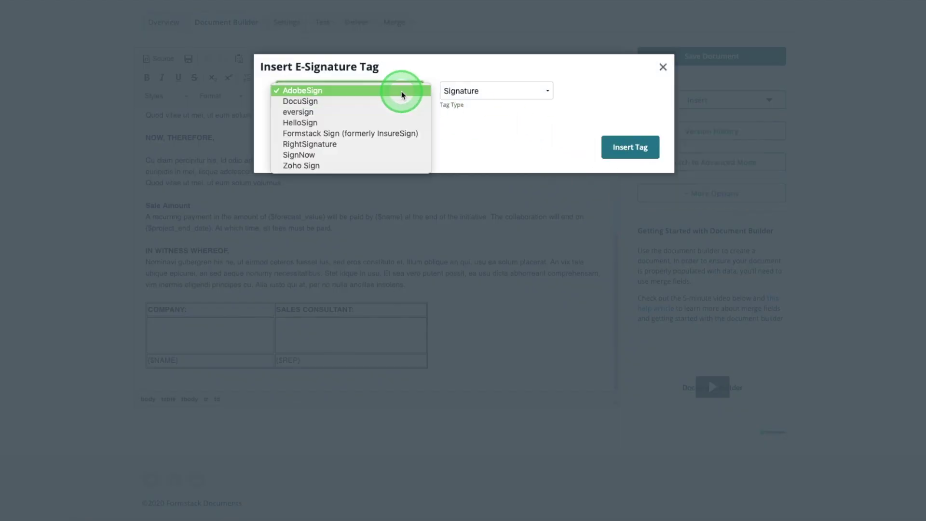
pyautogui.click(403, 134)
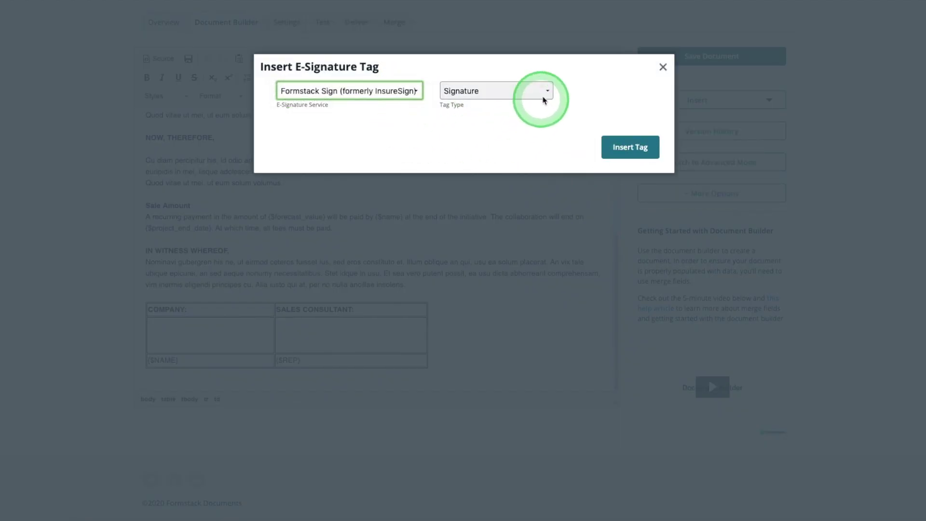
pyautogui.click(609, 155)
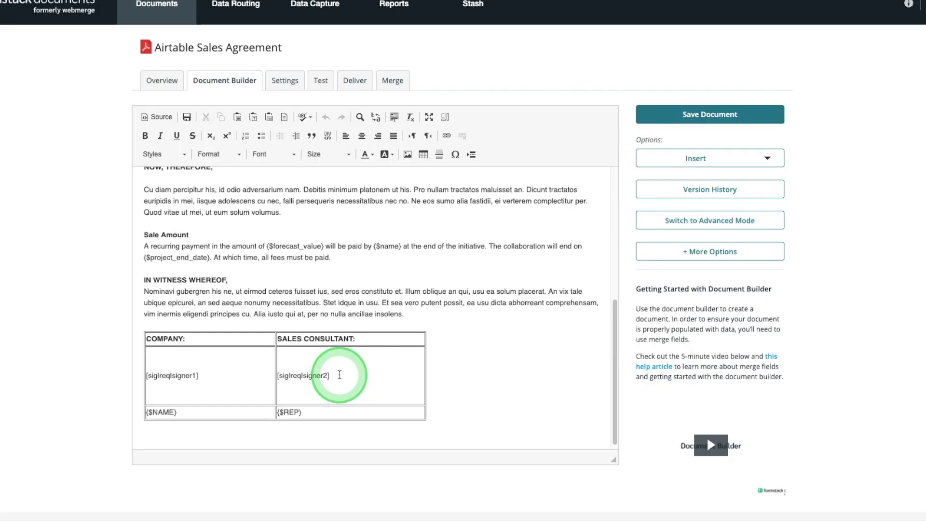
# Step: Hide both signer tag cells with white font colour and save the document
pyautogui.moveTo(341, 374); pyautogui.dragTo(176, 374)
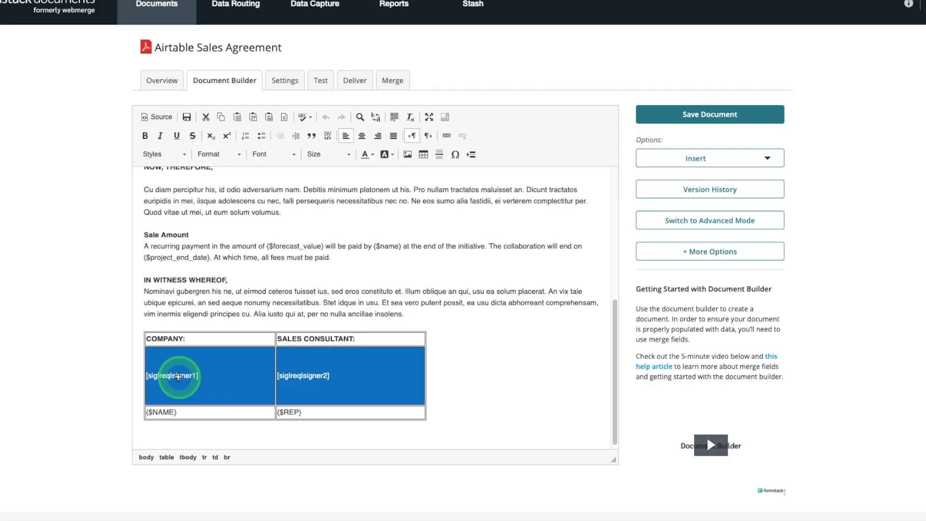
pyautogui.click(367, 154)
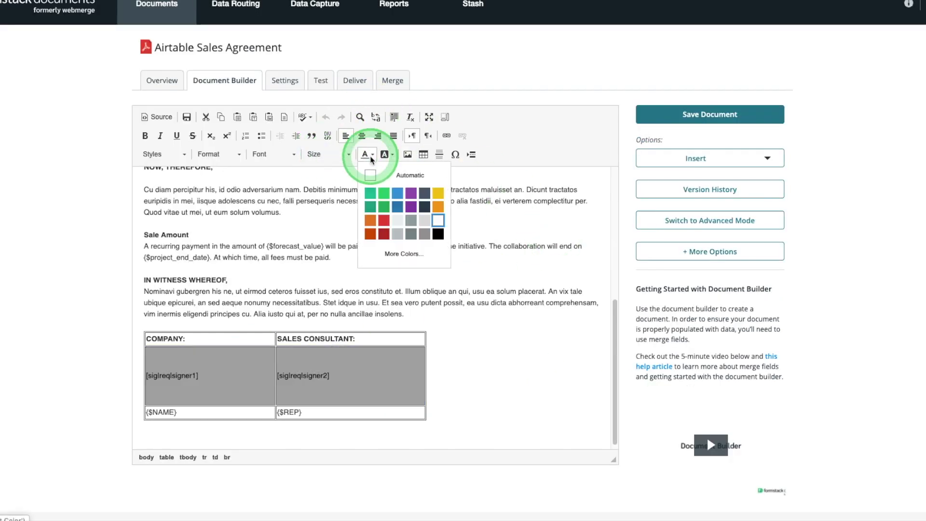
pyautogui.click(437, 223)
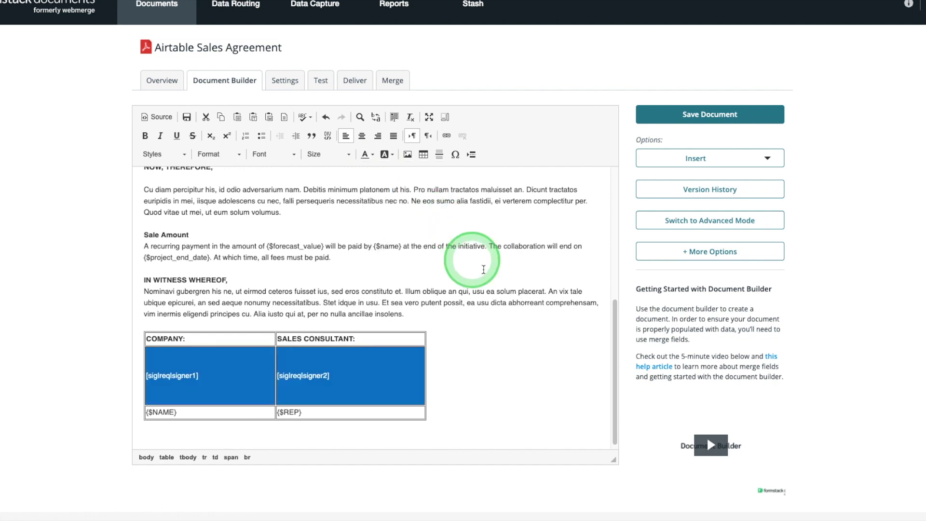
pyautogui.click(516, 314)
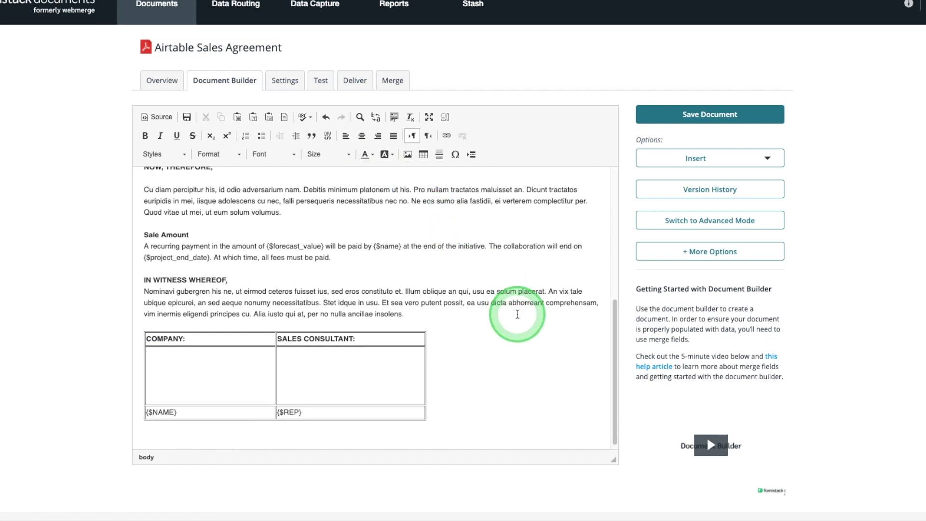
pyautogui.click(692, 115)
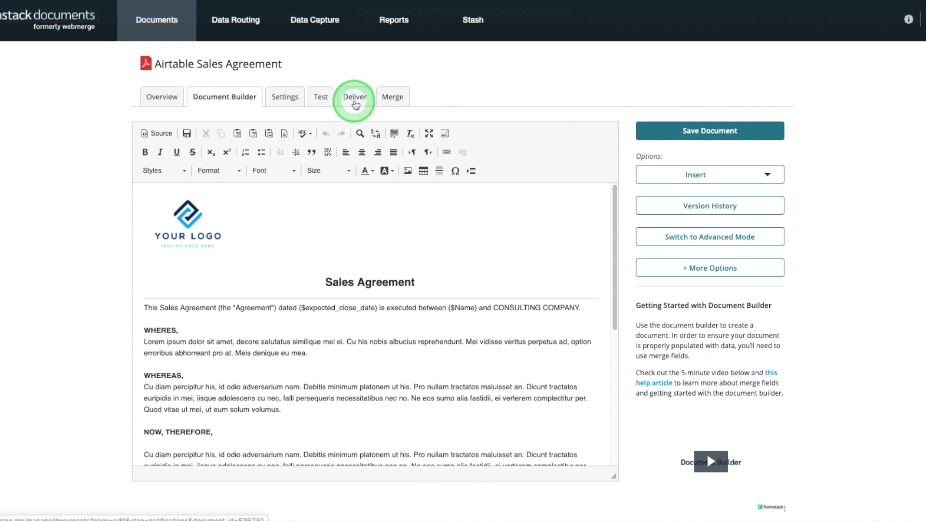
# Step: Add a Formstack Sign delivery for the agreement, with the signee name taken from the Name field
pyautogui.click(354, 96)
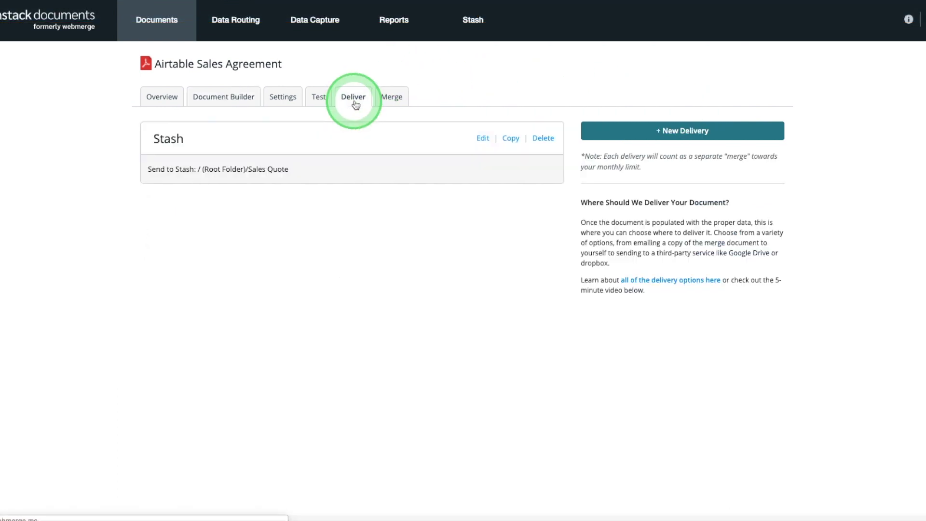
pyautogui.click(616, 132)
pyautogui.click(510, 149)
pyautogui.write('Please review and sign the sales contract.')
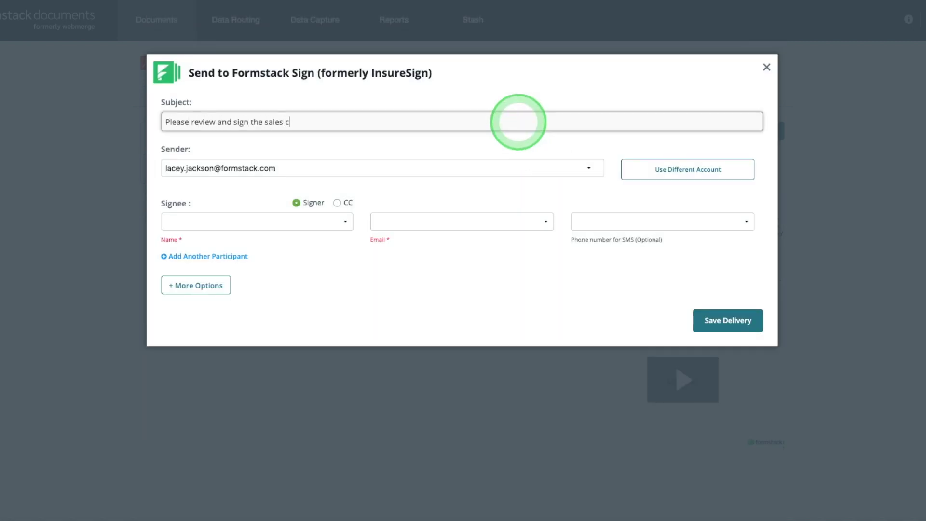
pyautogui.click(293, 222)
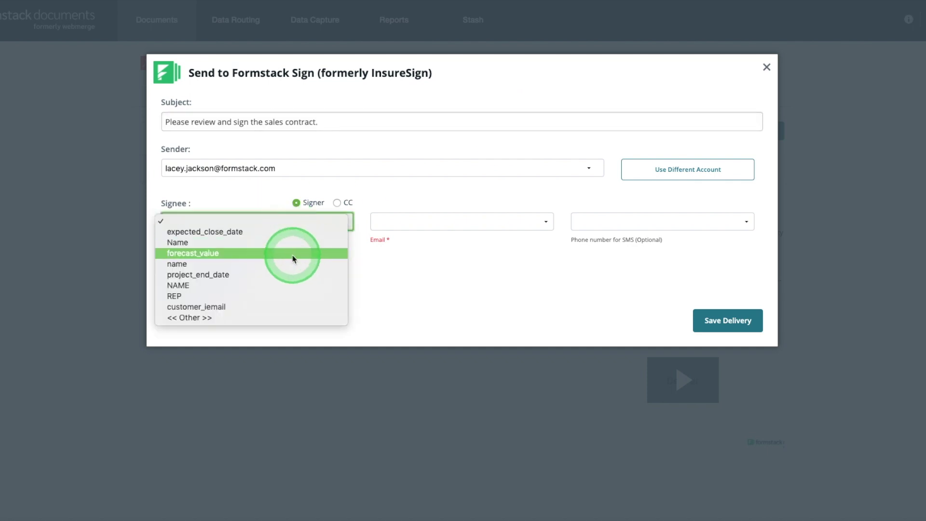
pyautogui.click(333, 242)
pyautogui.click(463, 221)
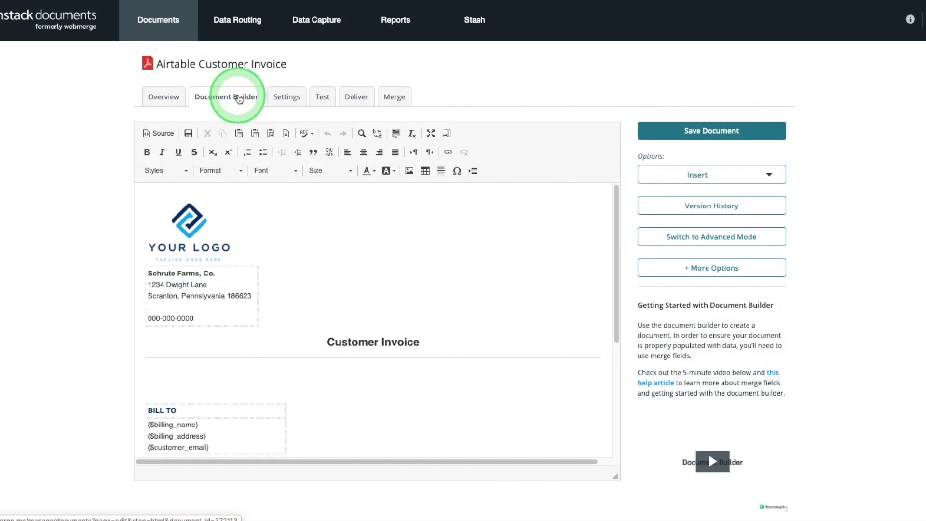
# Step: Add an invoice email delivery sent to the Customer_Email merge field
pyautogui.click(357, 97)
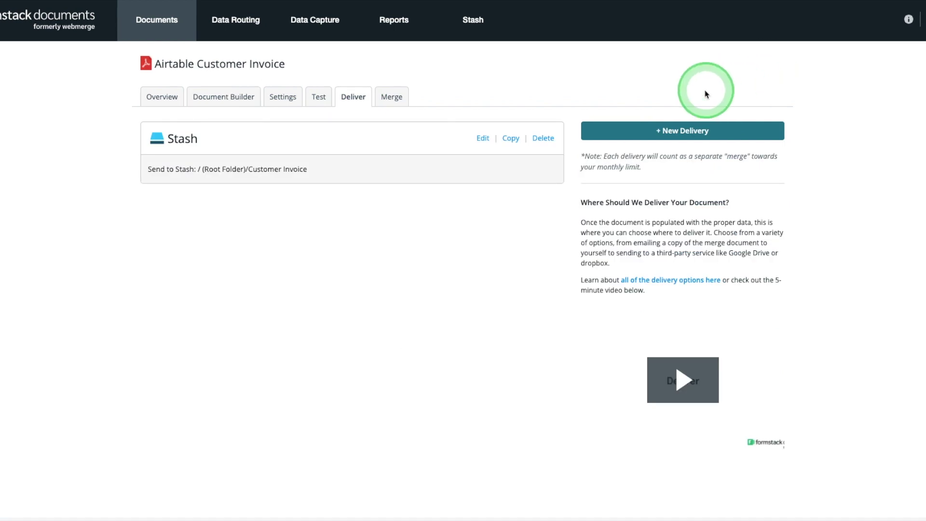
pyautogui.click(696, 132)
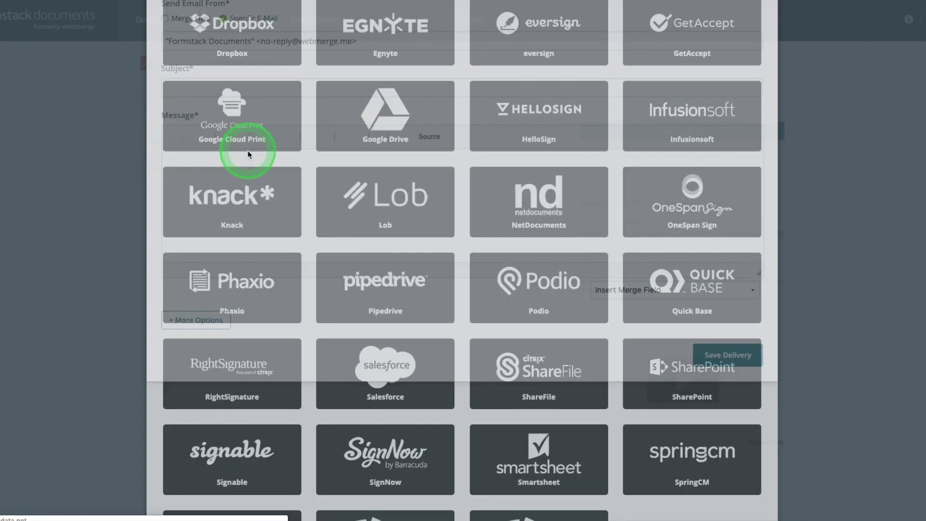
pyautogui.click(189, 117)
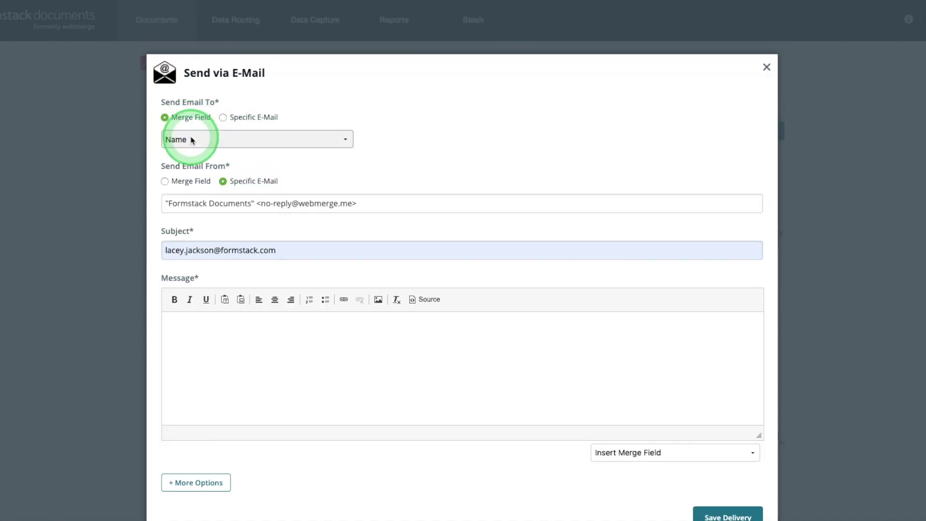
pyautogui.click(191, 140)
pyautogui.click(192, 156)
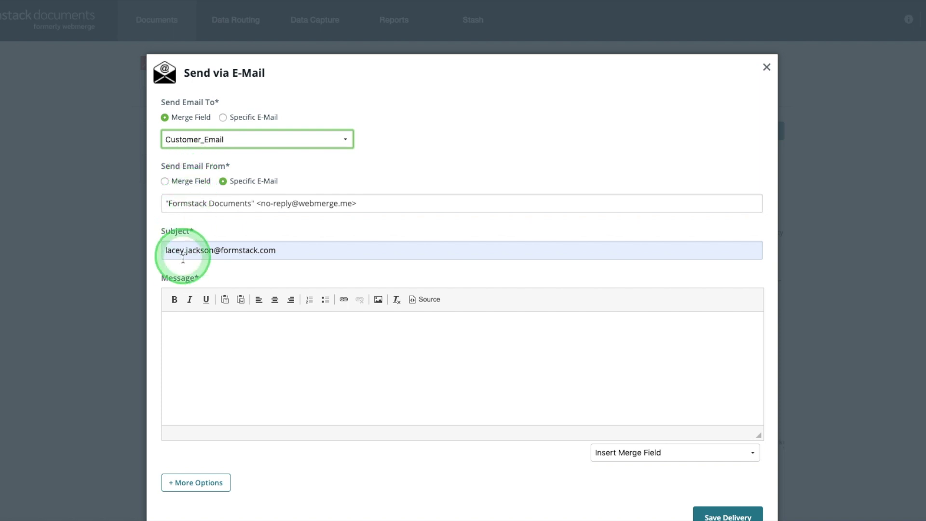
# Step: Set the subject to 'Please review your invoice' and write a Customer_Name greeting message
pyautogui.tripleClick(269, 250)
pyautogui.write('Please review your invoice')
pyautogui.click(207, 326)
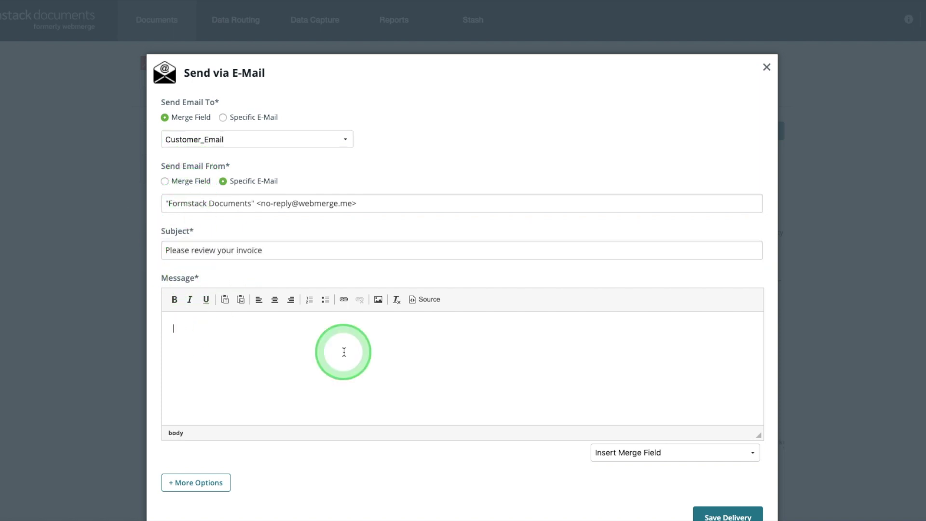
pyautogui.write('Dear')
pyautogui.click(678, 453)
pyautogui.click(608, 463)
pyautogui.click(285, 334)
pyautogui.write(',')
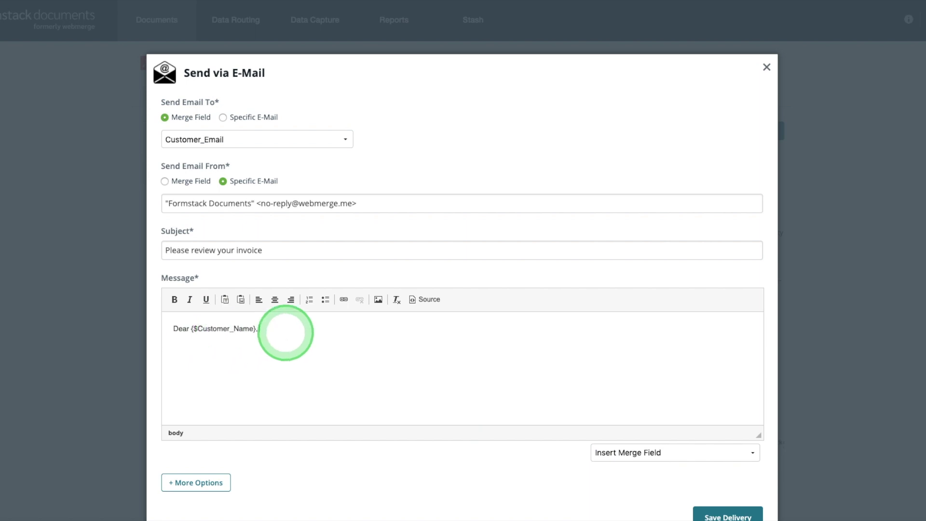
pyautogui.write('d attac')
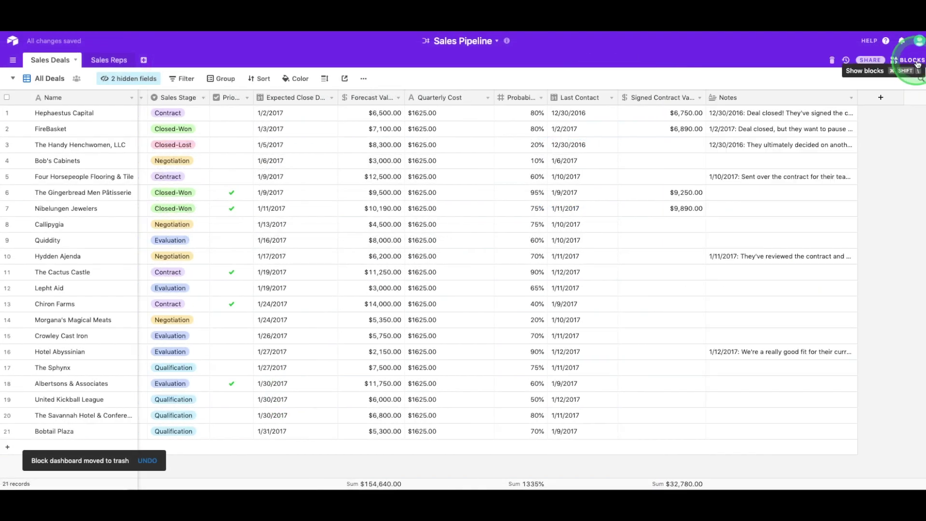
# Step: Install the Formstack Documents block in the Airtable base
pyautogui.click(913, 61)
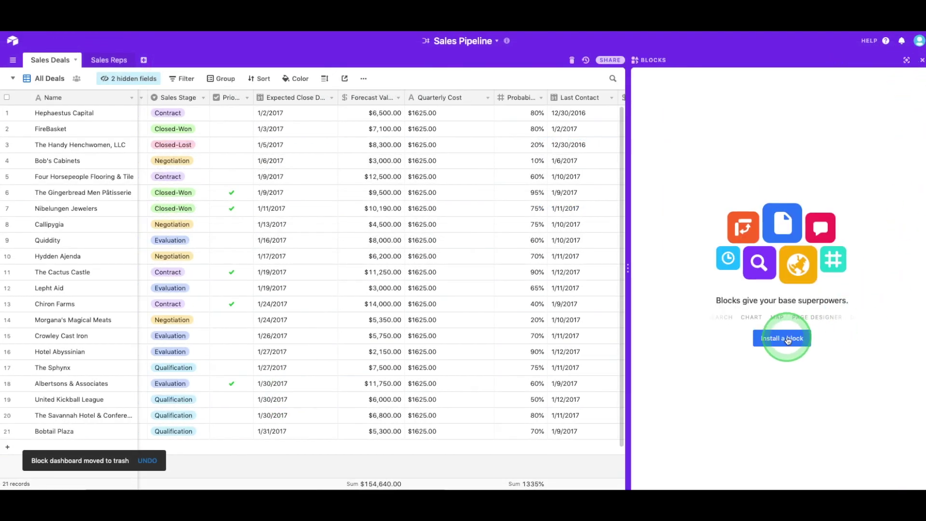
pyautogui.click(779, 338)
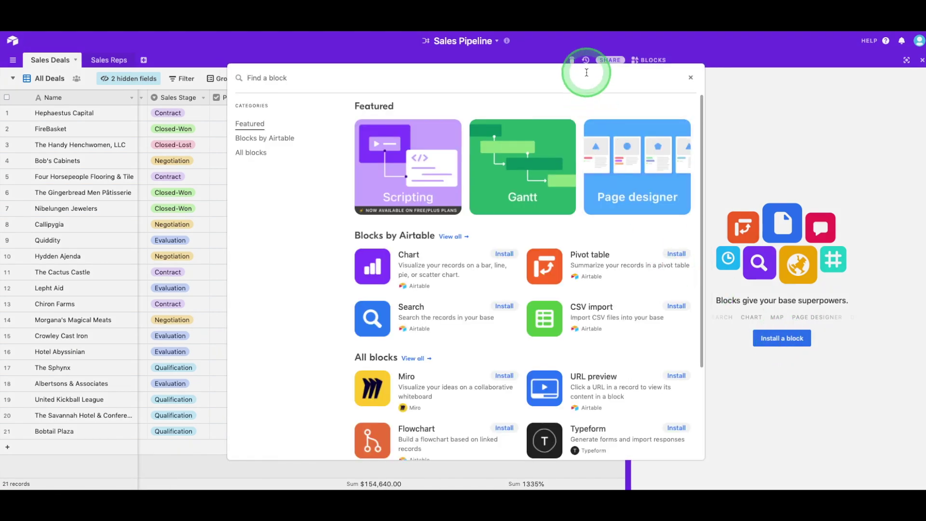
pyautogui.write('Formstack')
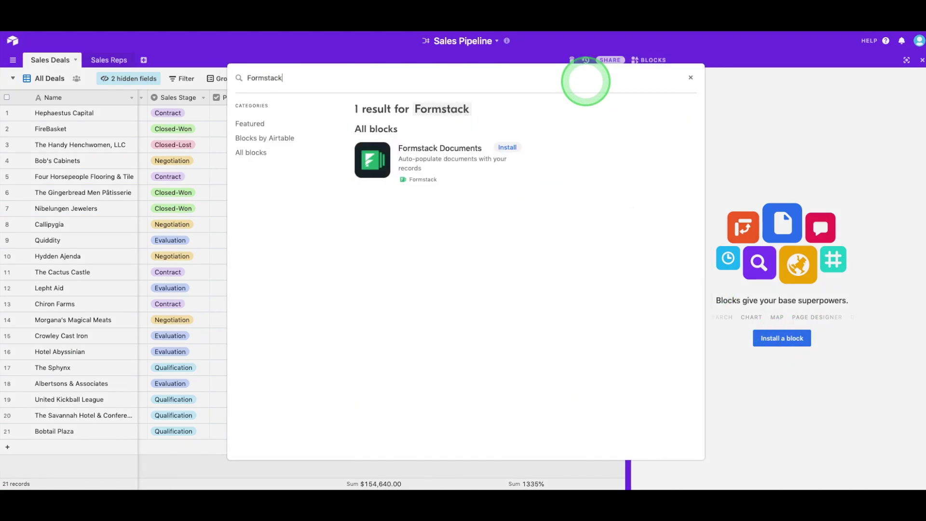
pyautogui.click(507, 147)
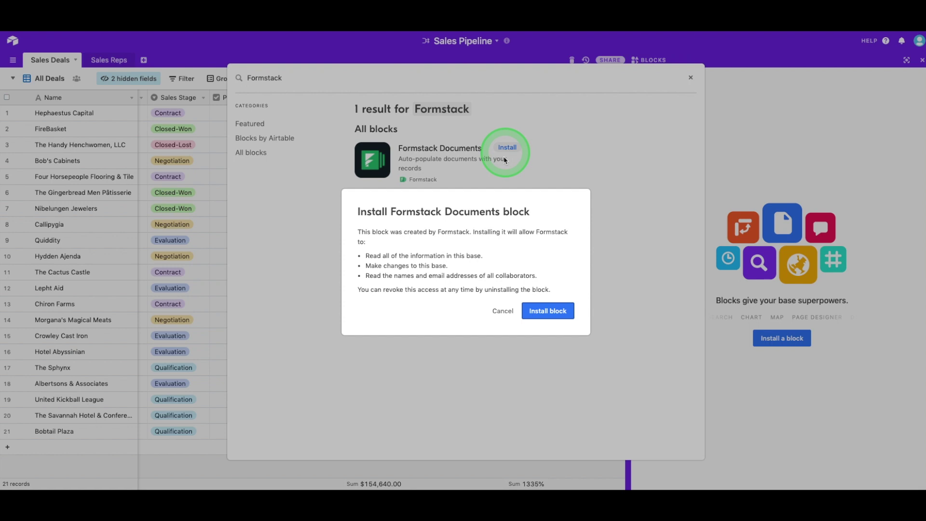
pyautogui.click(538, 302)
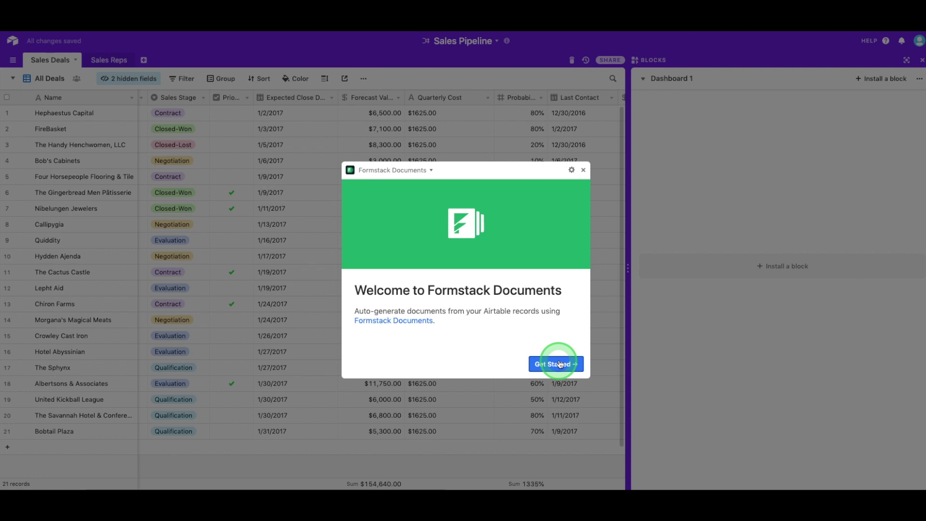
pyautogui.click(560, 364)
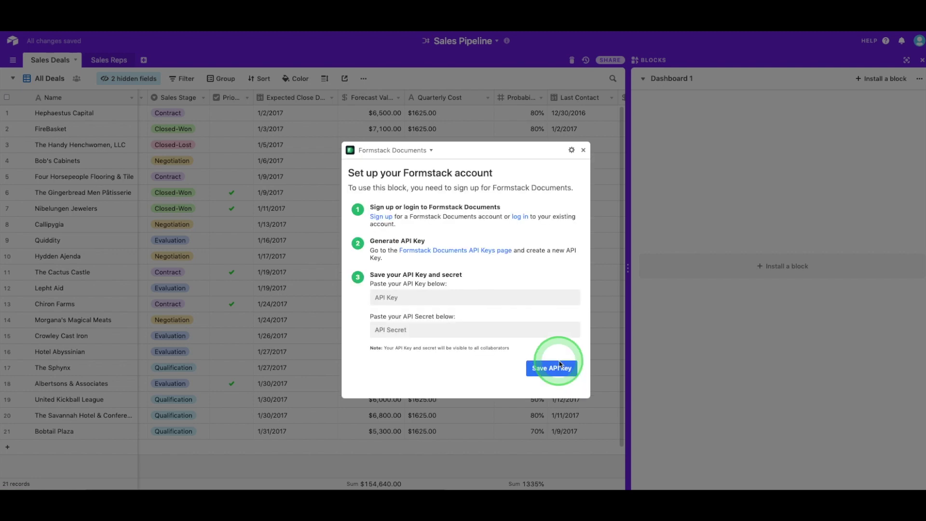
pyautogui.click(586, 222)
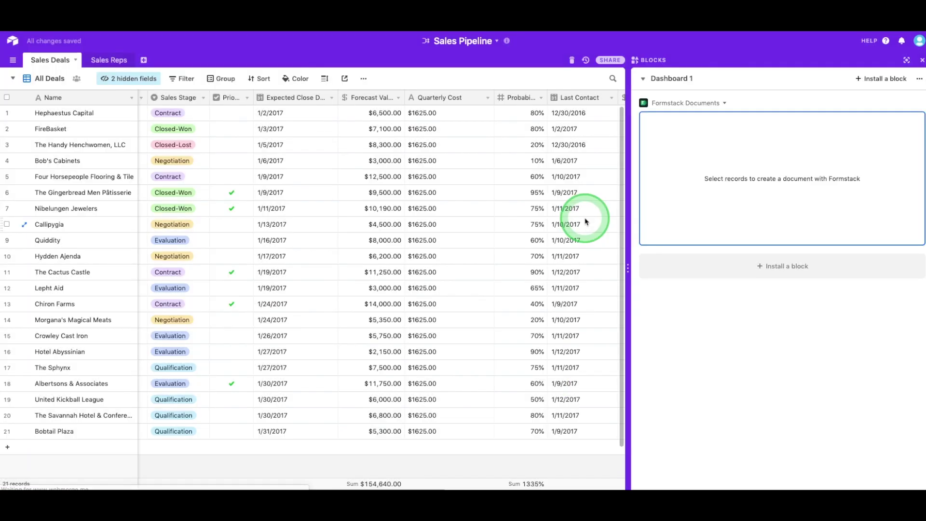
# Step: Generate the Airtable Sales Agreement for Hephaestus Capital, opening it once created
pyautogui.click(7, 113)
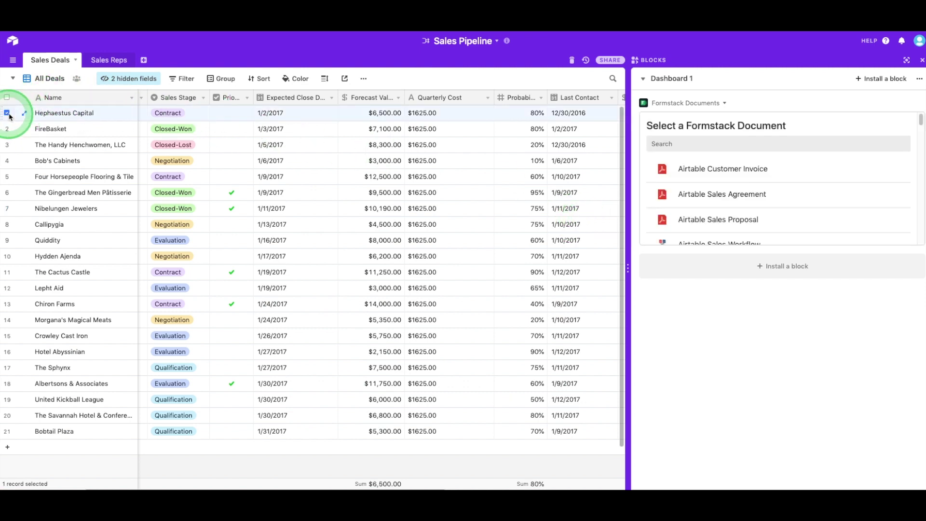
pyautogui.moveTo(722, 194)
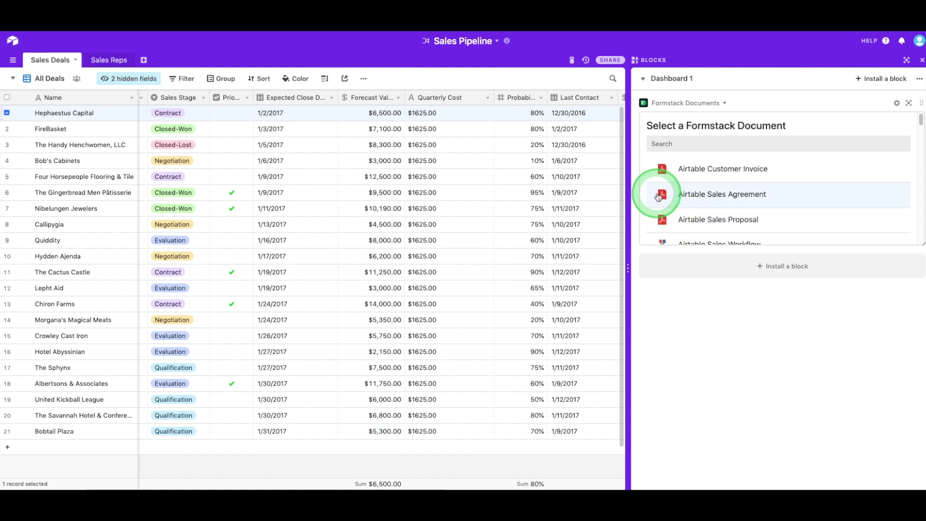
pyautogui.click(658, 195)
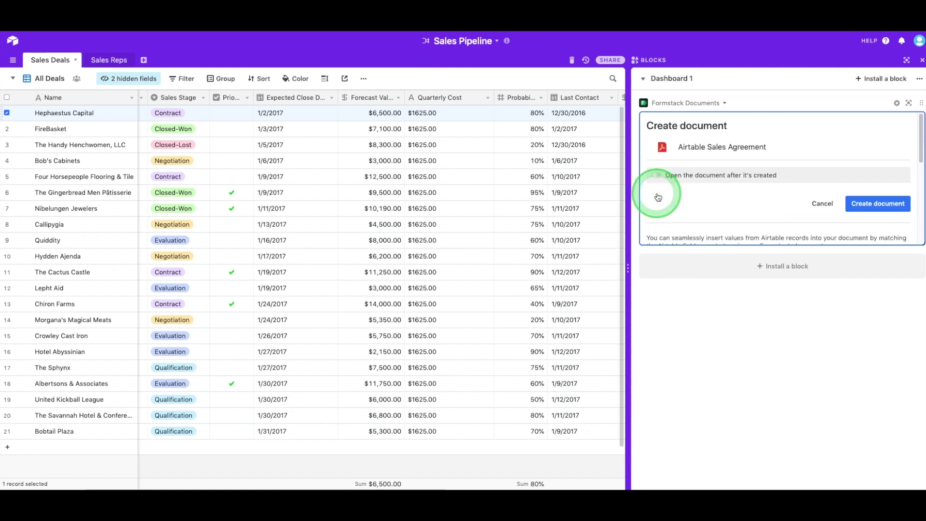
pyautogui.click(656, 176)
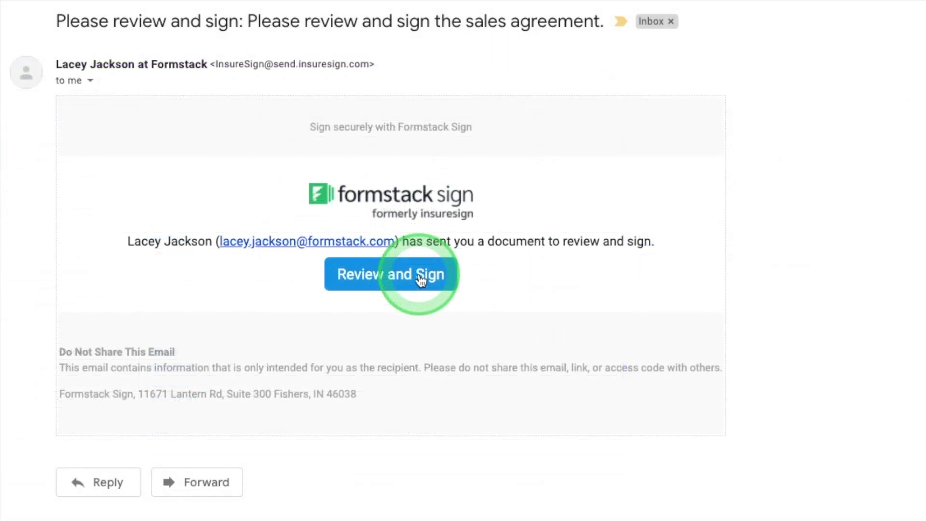
# Step: Review and sign the sales agreement with the Hephaestus Capital signature
pyautogui.click(420, 280)
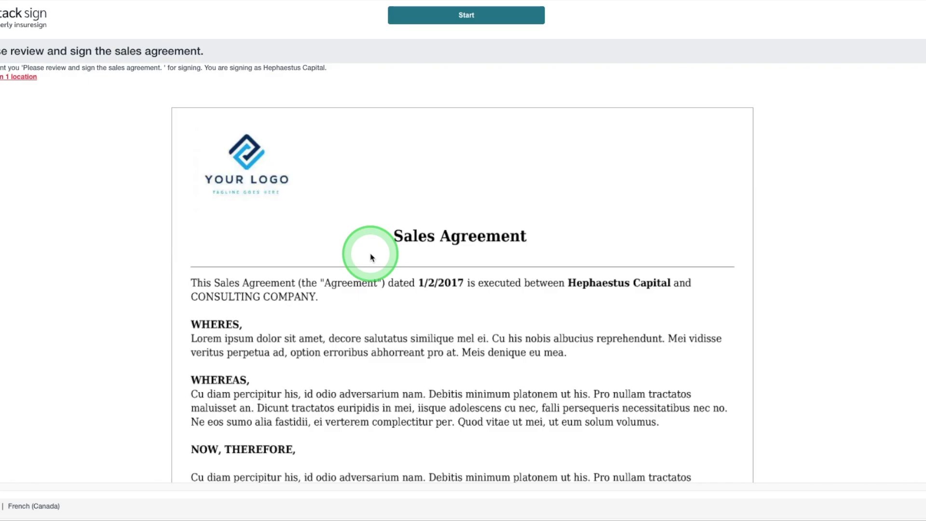
pyautogui.scroll(-5, 368, 252)
pyautogui.click(253, 337)
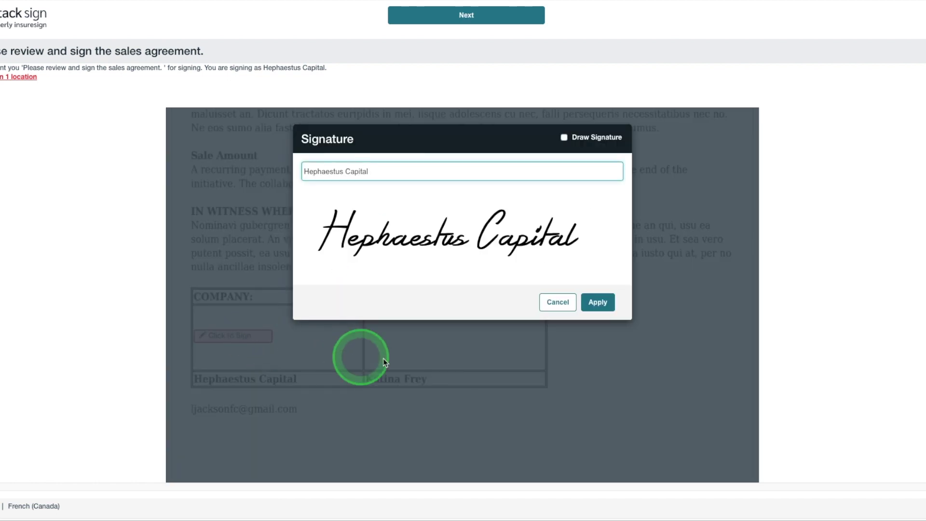
pyautogui.click(606, 305)
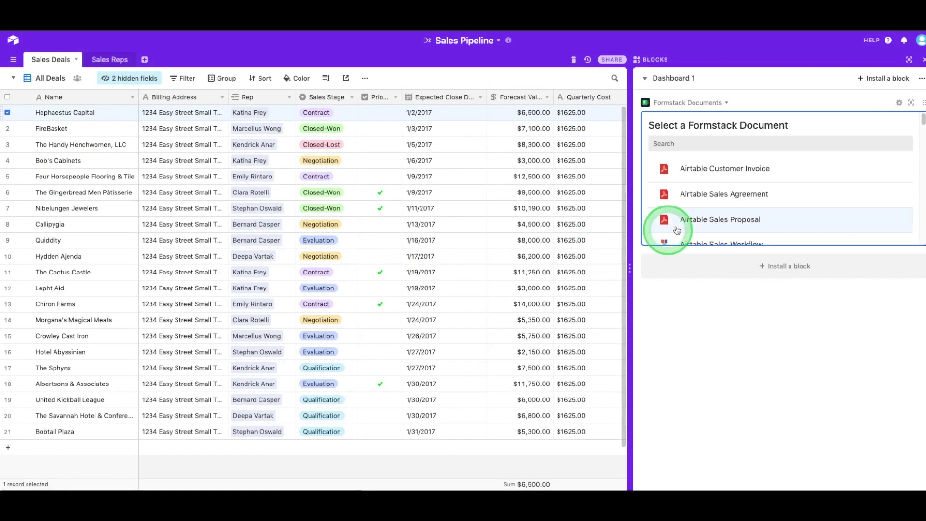
# Step: Generate the Airtable Customer Invoice for Hephaestus Capital, opening it once created
pyautogui.click(709, 171)
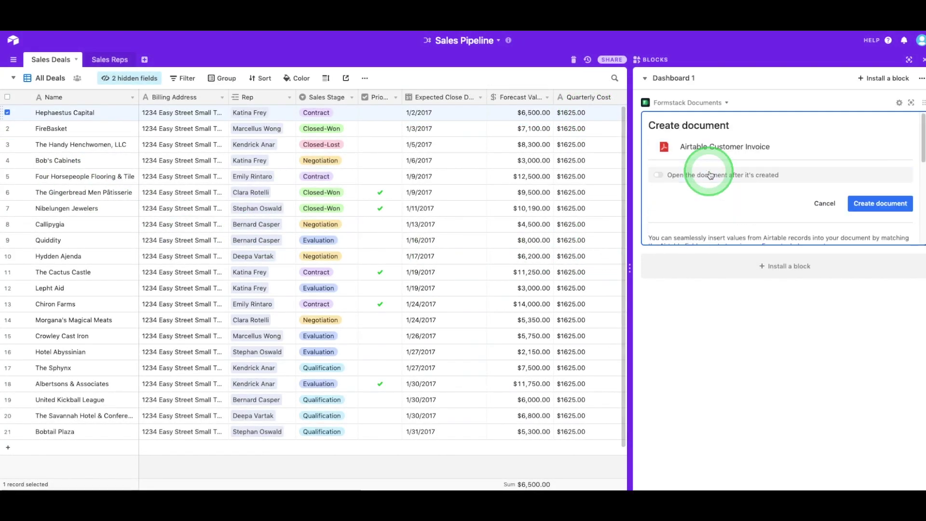
pyautogui.click(709, 175)
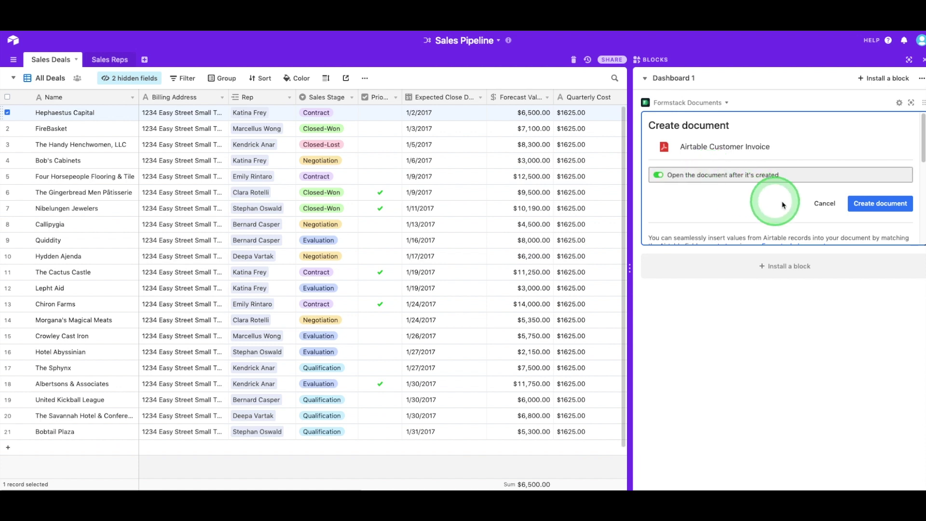
pyautogui.click(880, 210)
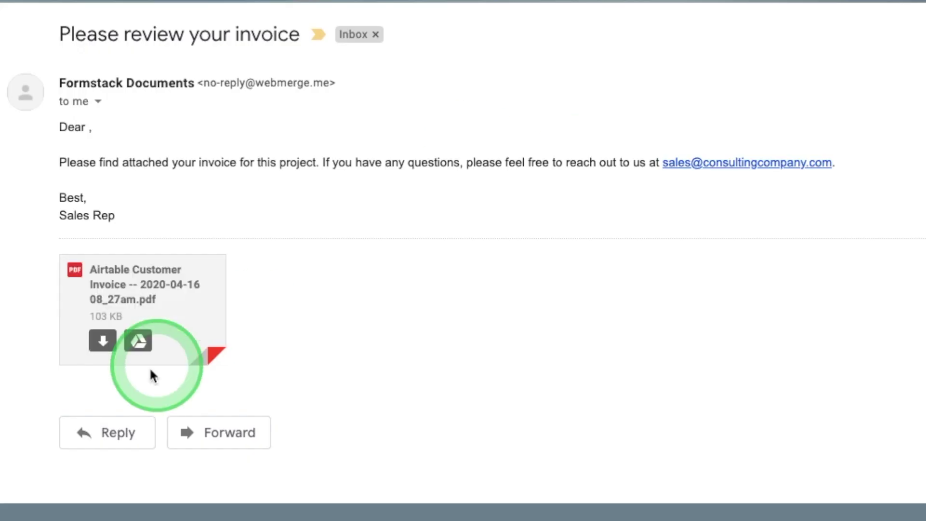
pyautogui.click(159, 297)
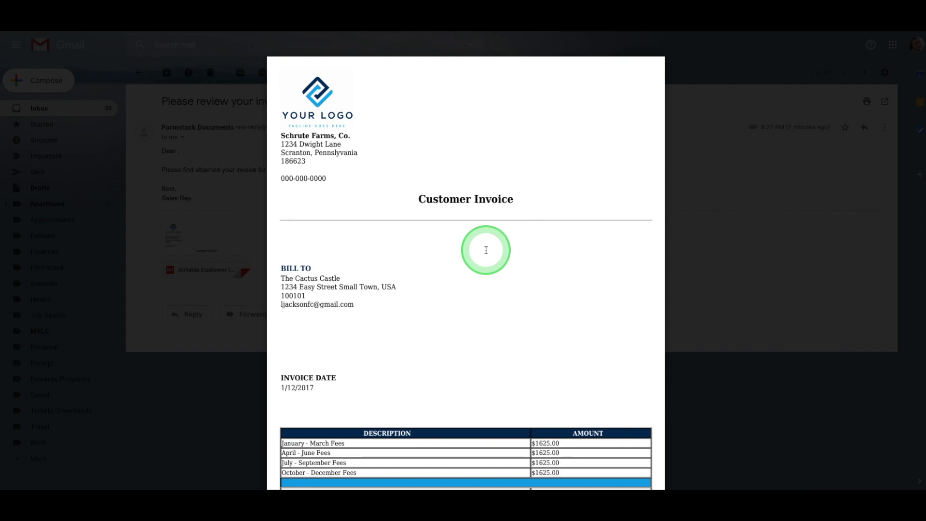
pyautogui.click(744, 252)
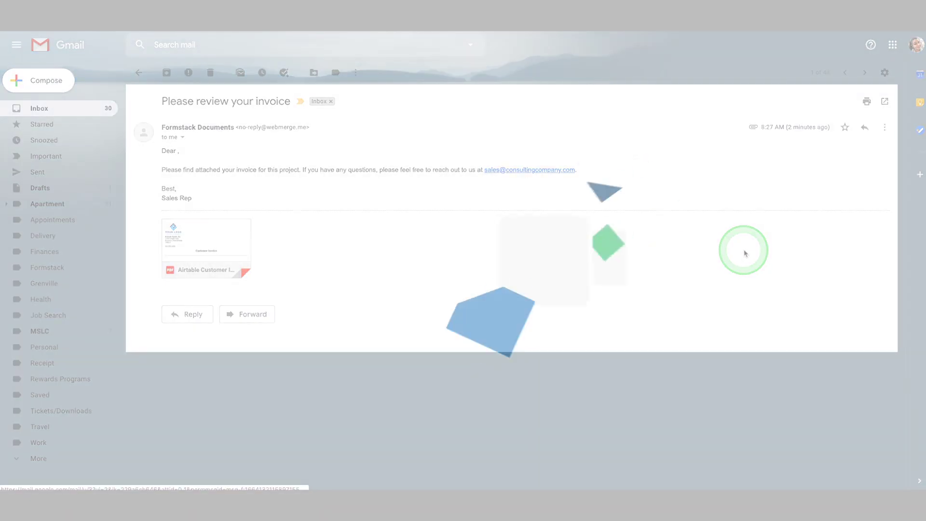